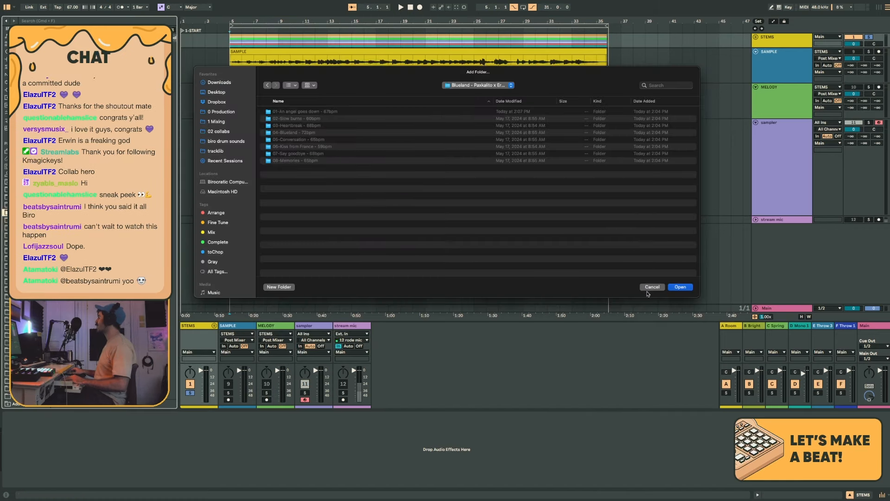
- Cancel the folder import and, during playback, toggle the stream output chain in the Main track's Stream Gate rack
click(650, 287)
key(space)
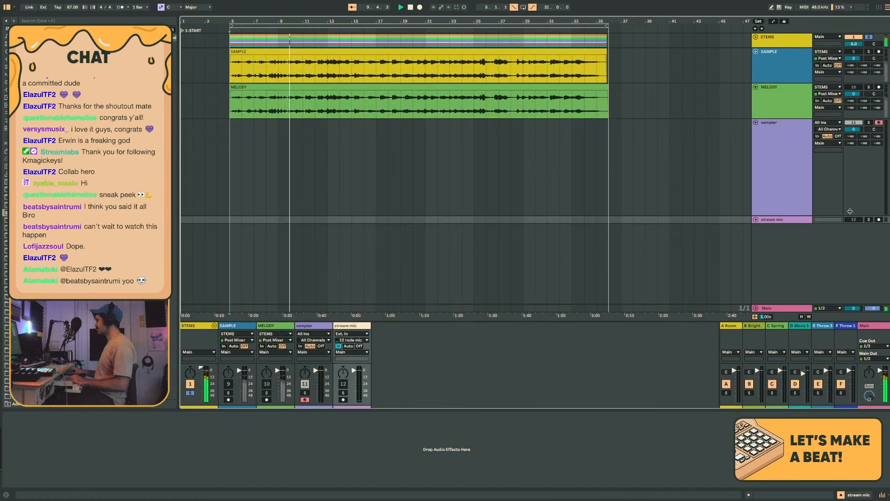
click(798, 309)
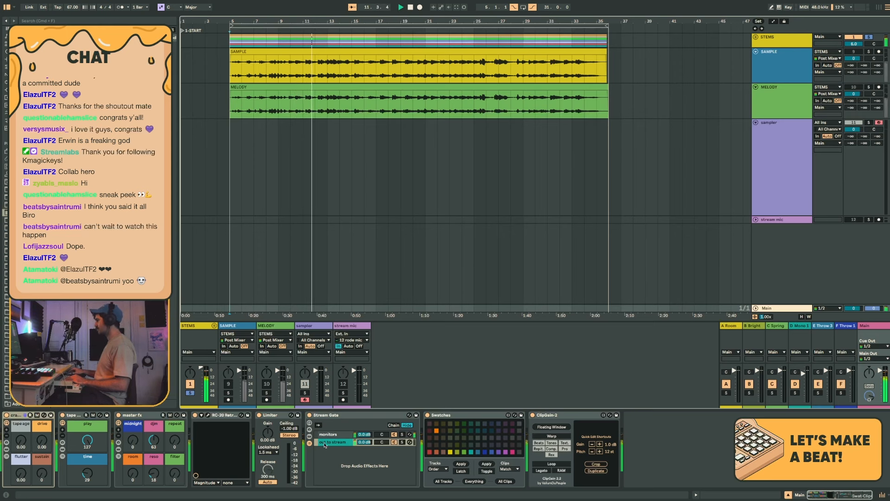
click(394, 442)
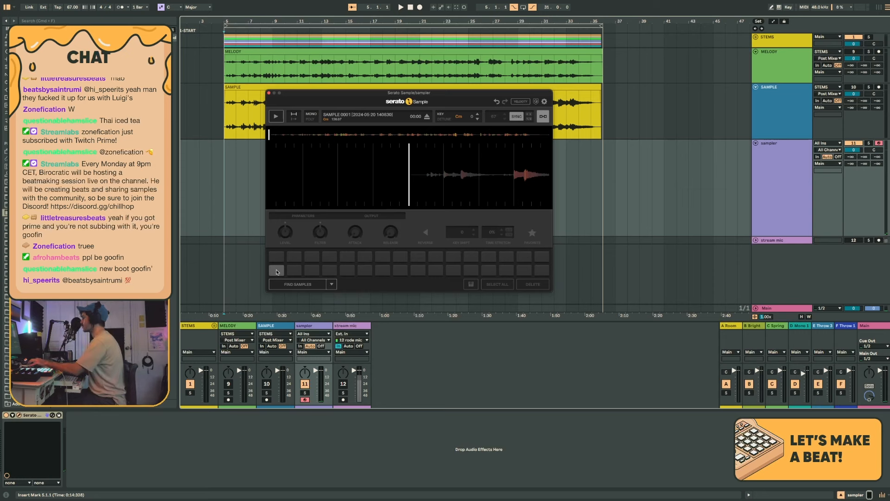
- Chop the sample in Serato Sample by assigning playback points to pads, starting with the first pad and placing Pad 30 on a transient
click(277, 272)
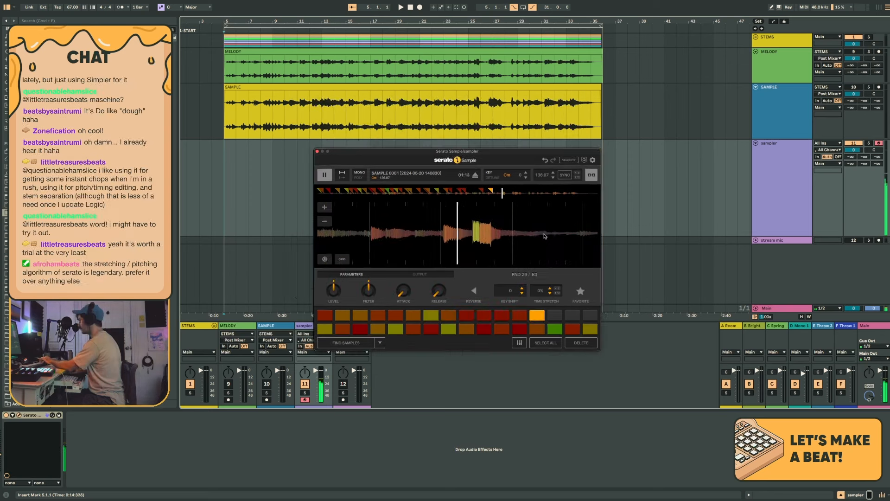
key(space)
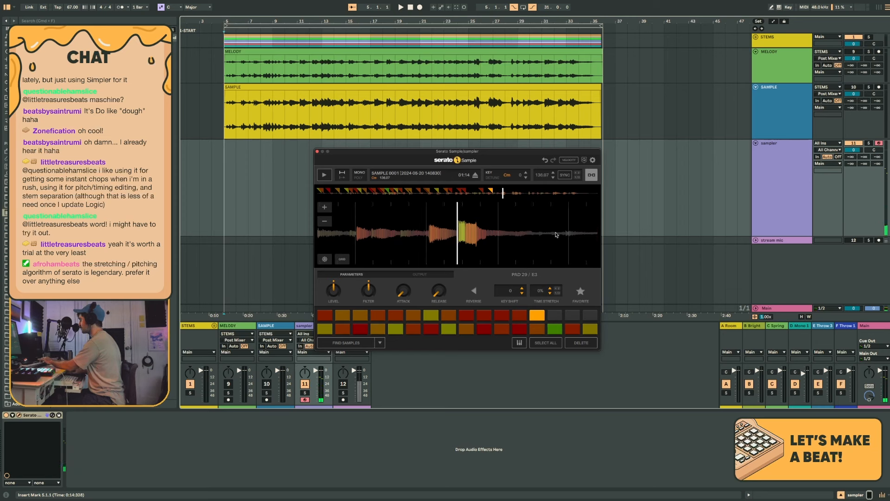
scroll(473, 235, up, 2)
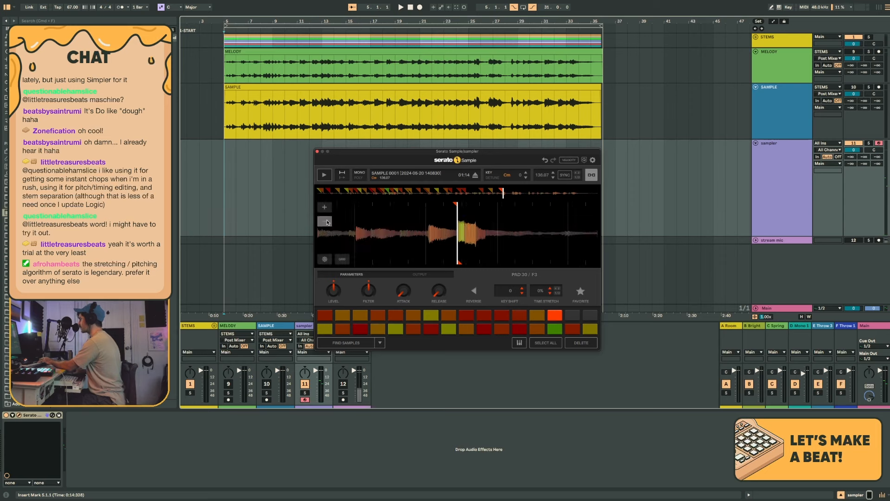
key(space)
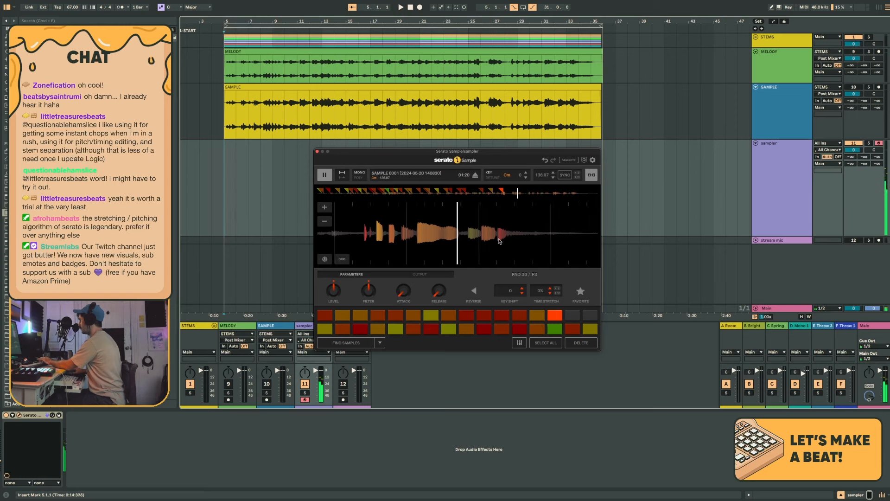
click(461, 209)
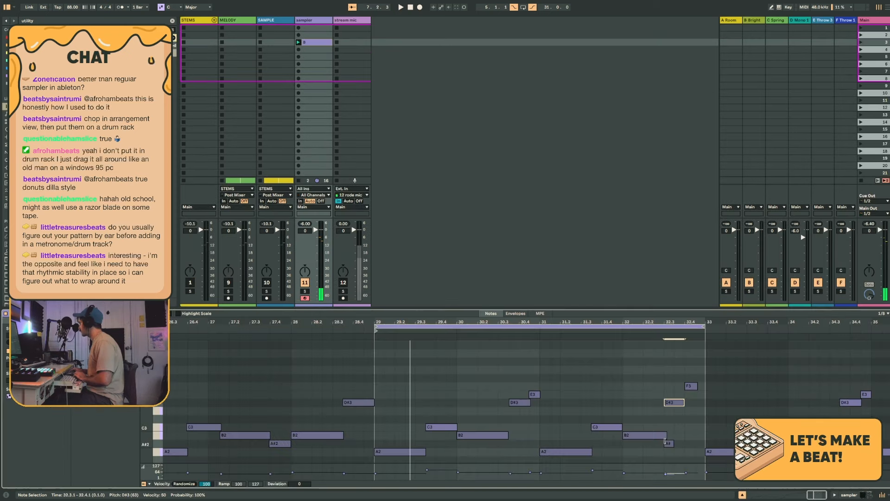
- Delete the short A#2 note near 32.3 in the sampler clip and set the insert marker at bar 29
click(668, 444)
key(Delete)
click(640, 370)
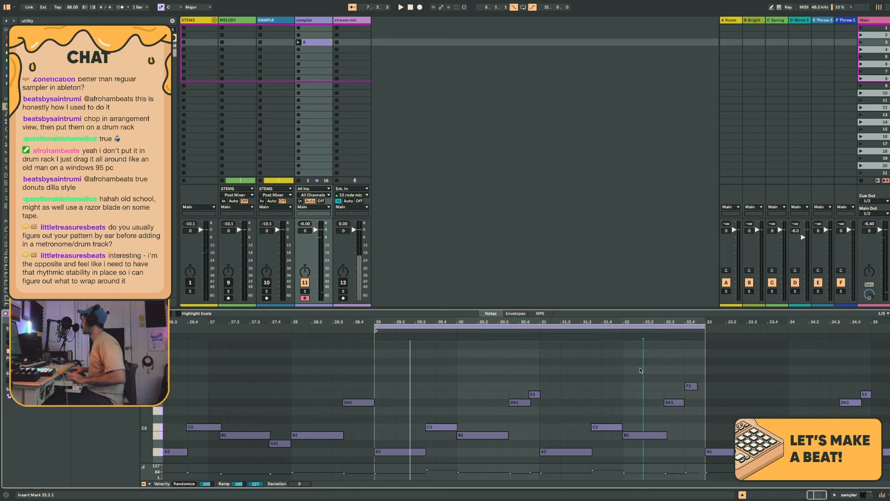
click(612, 378)
click(372, 360)
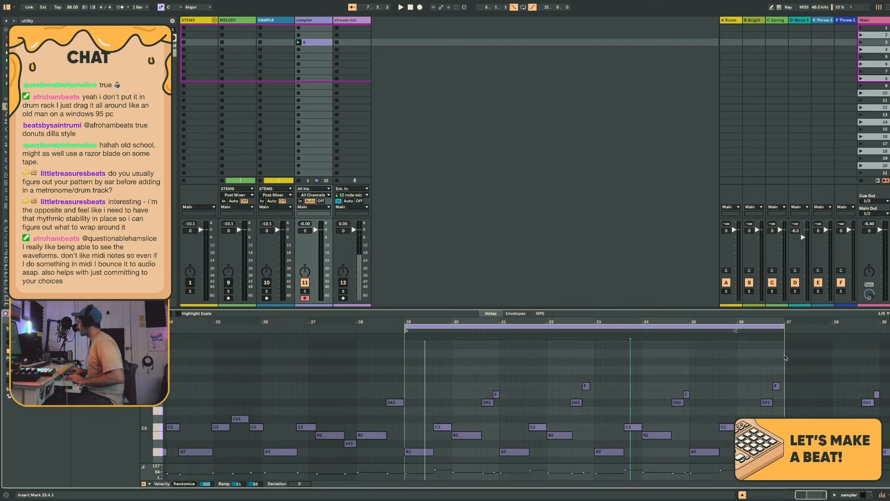
- Select the eight-bar time range from bar 29 to bar 37 in the sampler clip
drag(785, 356, 402, 362)
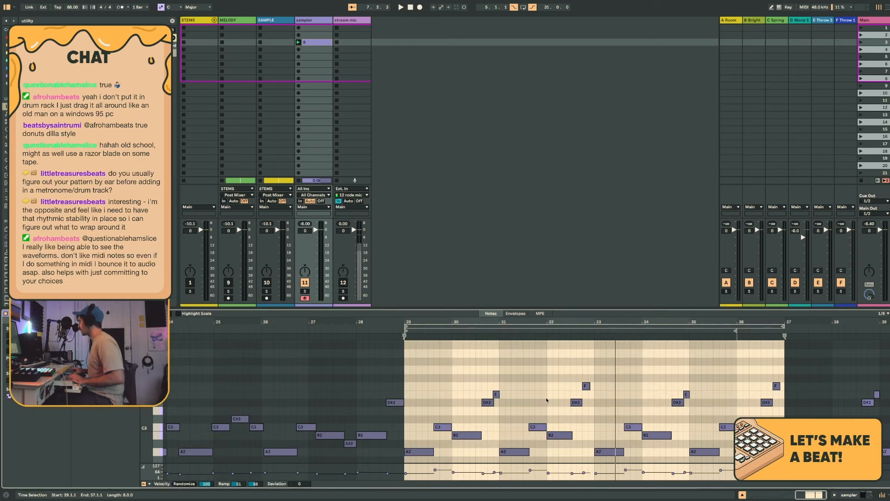
scroll(543, 402, down, 2)
click(623, 394)
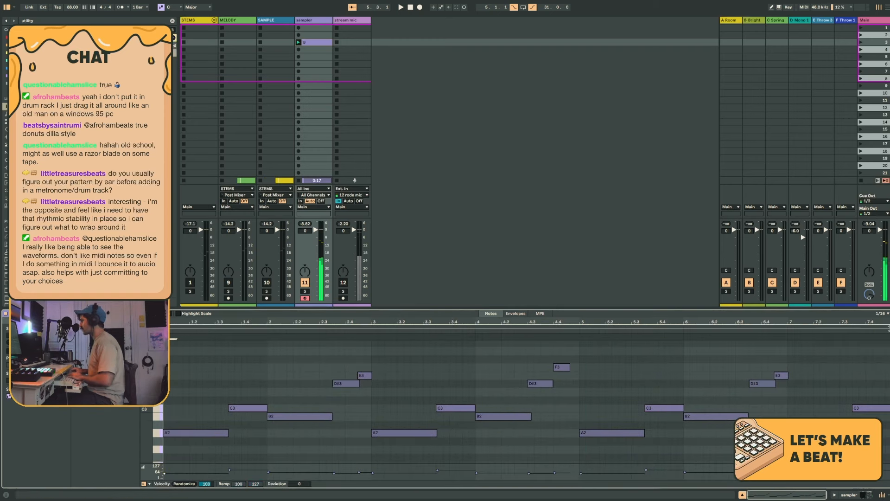
- Play the clip from its opening A2 note and return the insert marker to bar 1
click(194, 432)
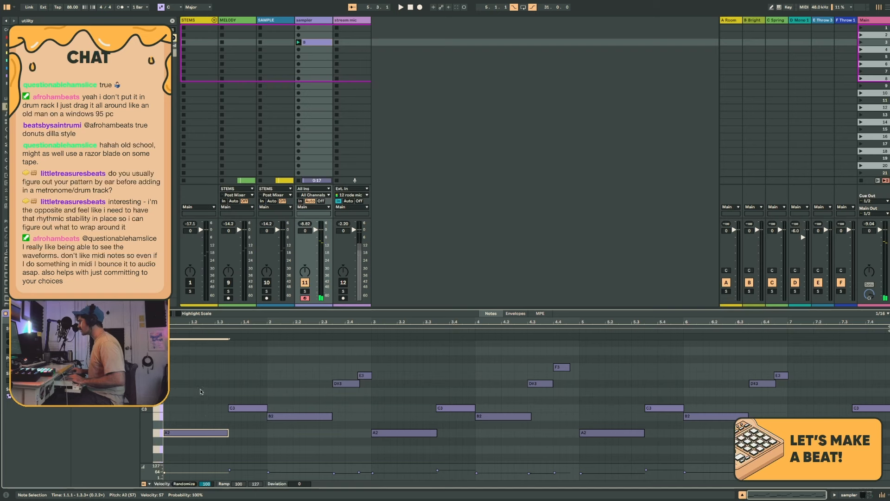
key(space)
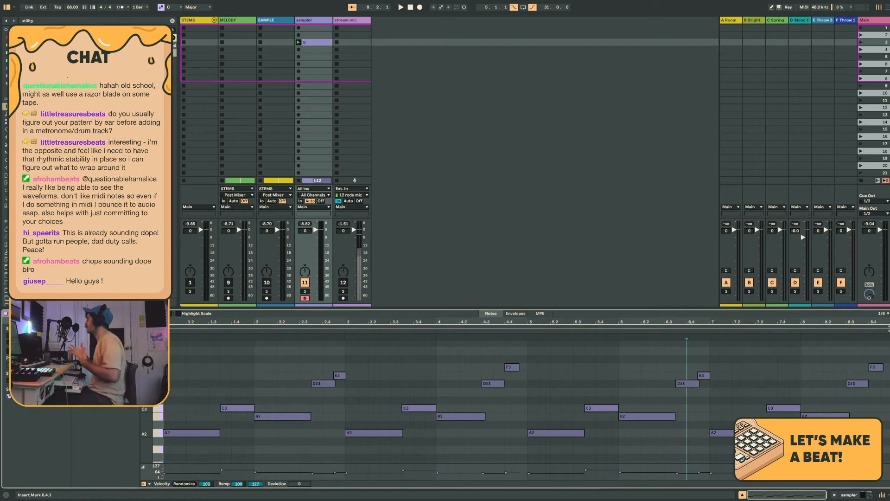
click(778, 399)
click(561, 390)
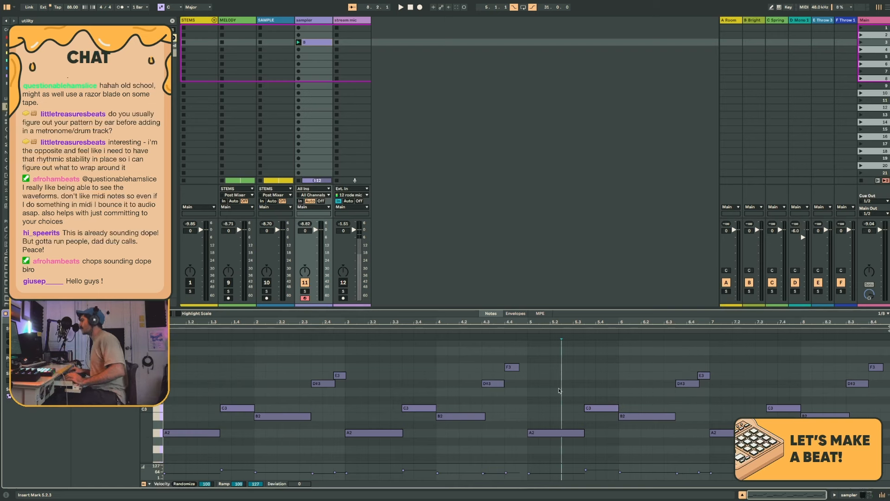
click(167, 413)
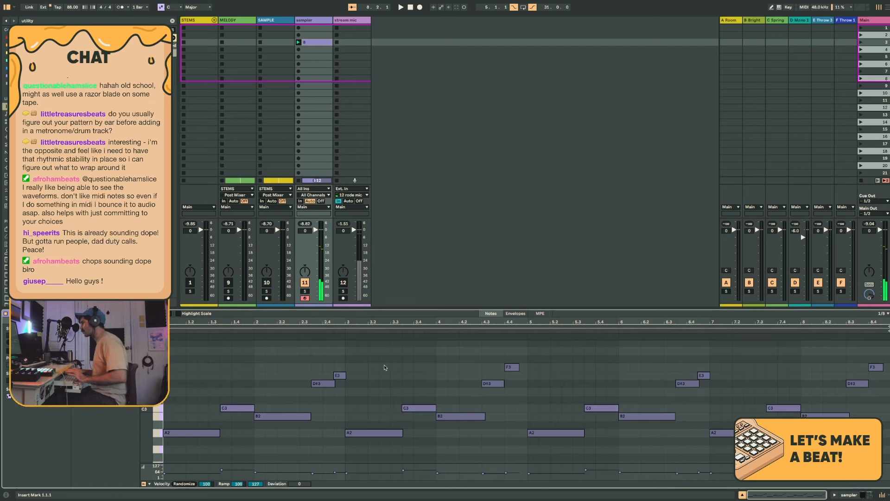
- Play back the chopped sampler pattern and review its notes across the full pitch range
key(ctrl+a)
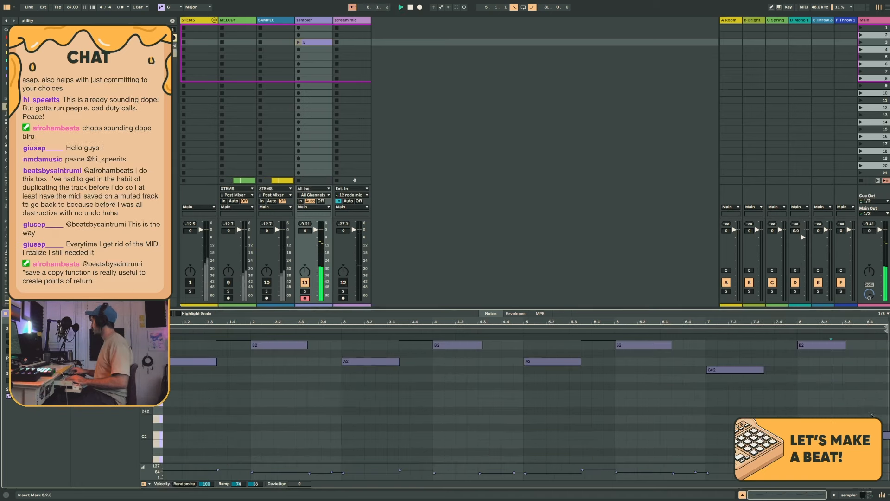
key(space)
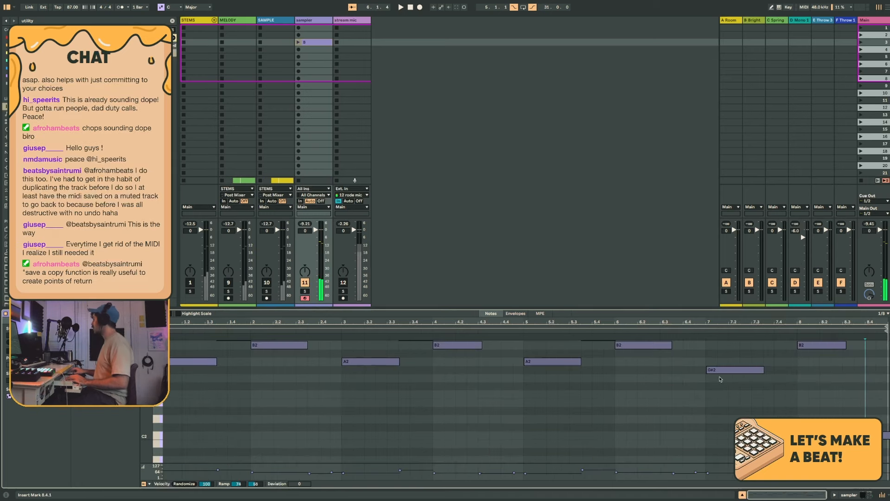
key(Return)
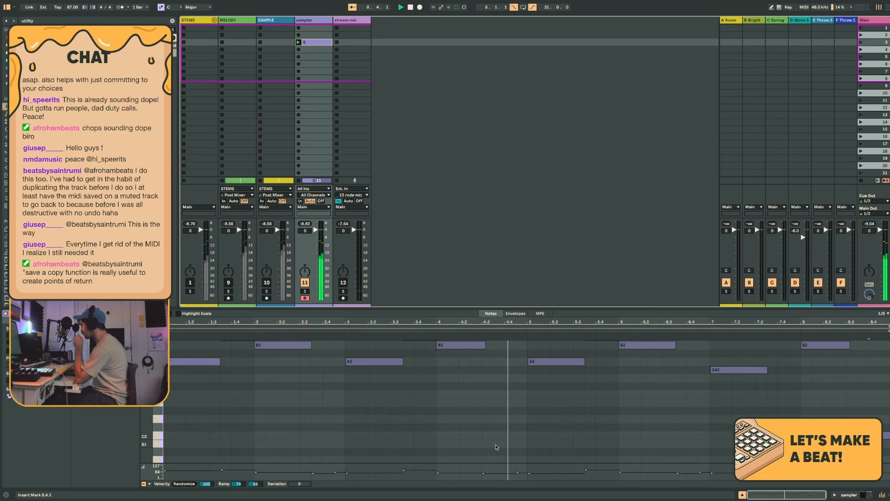
scroll(577, 423, up, 5)
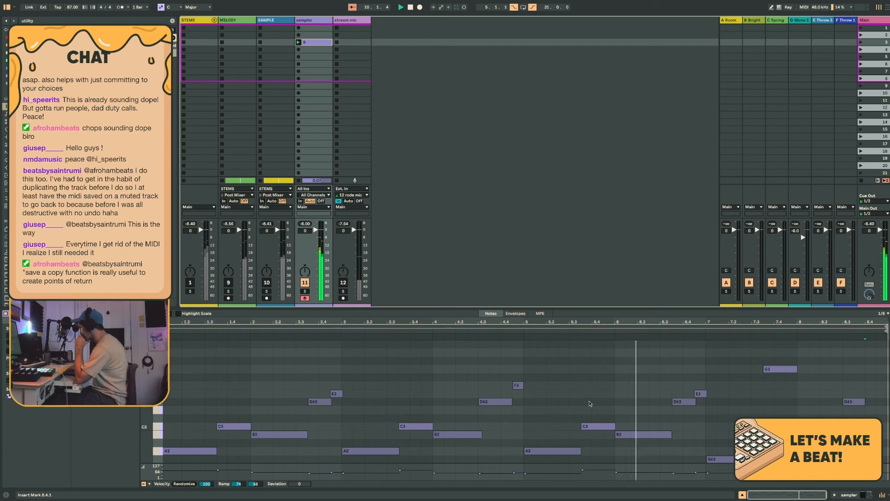
scroll(605, 395, up, 1)
scroll(605, 395, down, 3)
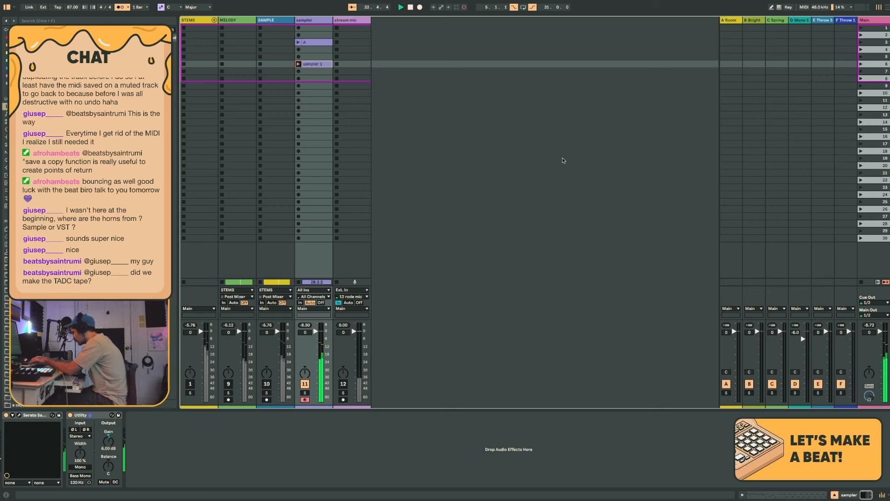
- Rename the second sampler clip to B
double_click(317, 65)
click(317, 65)
key(super+r)
text(B)
key(Return)
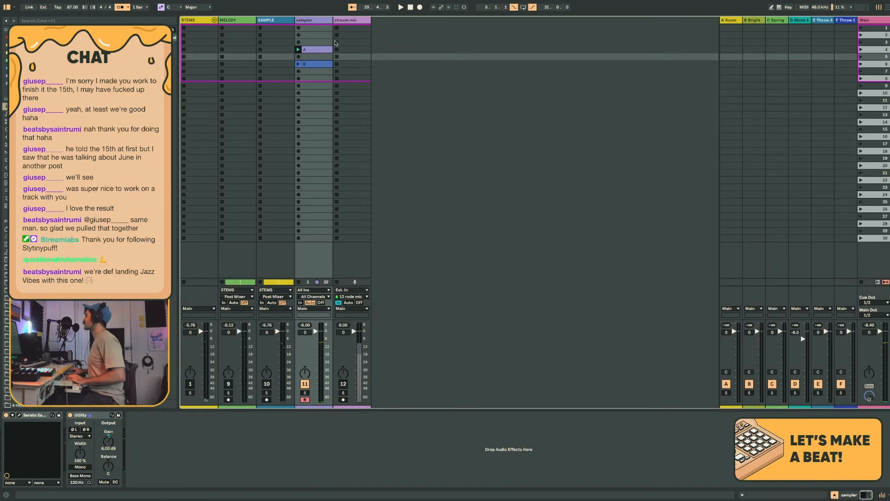
- Move the STEMS, MELODY and SAMPLE tracks together behind the stream mic track
click(270, 20)
click(270, 20)
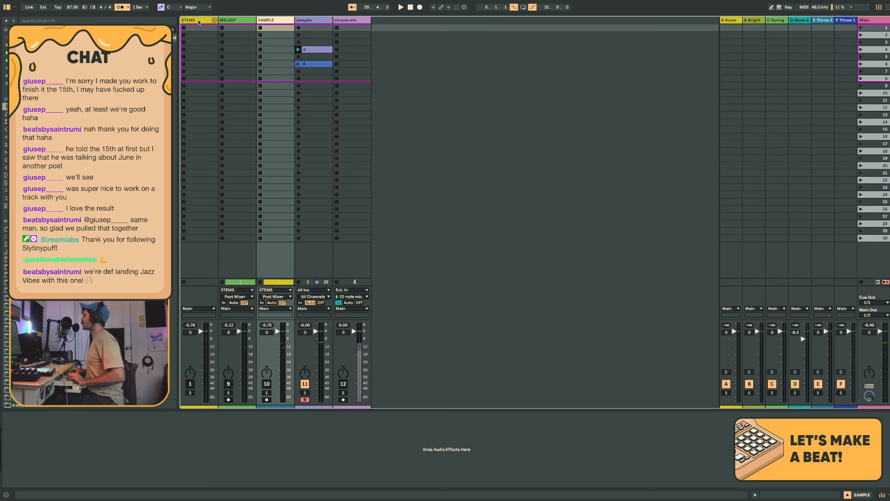
shift+click(198, 21)
click(198, 21)
click(278, 21)
shift+click(204, 21)
drag(204, 21, 357, 44)
- Insert a new MIDI track, place it before the sampler track, and name it Drum Rack
click(215, 21)
key(super+shift+t)
drag(230, 21, 196, 21)
key(super+r)
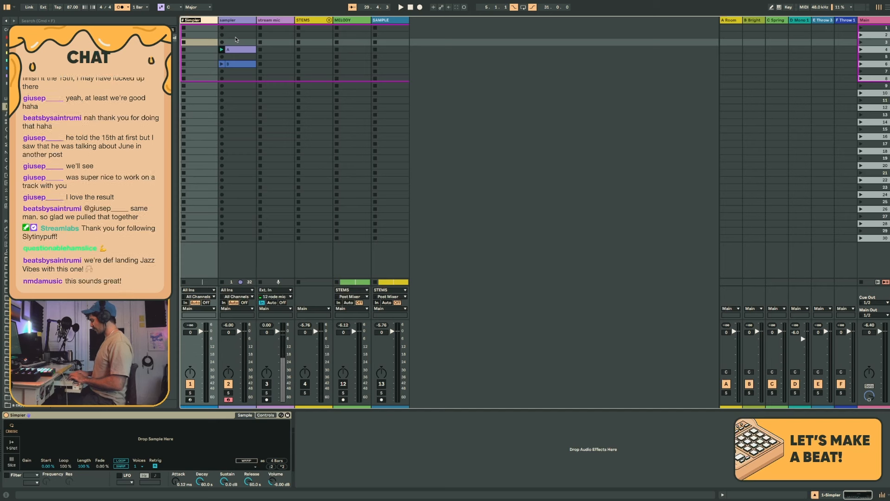
text(Drum Rack)
key(Return)
- Search the browser for drum rack and load the Drum Rack instrument onto the new track
click(68, 21)
text(drum rack)
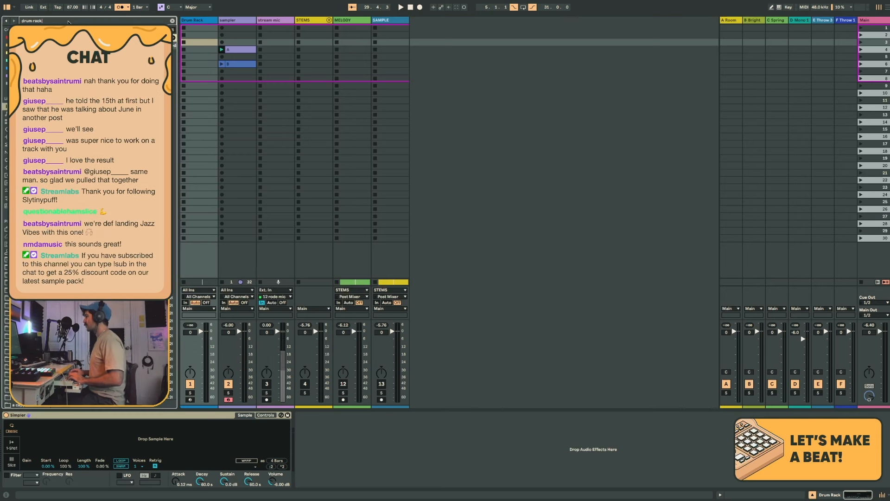
key(Down)
key(Return)
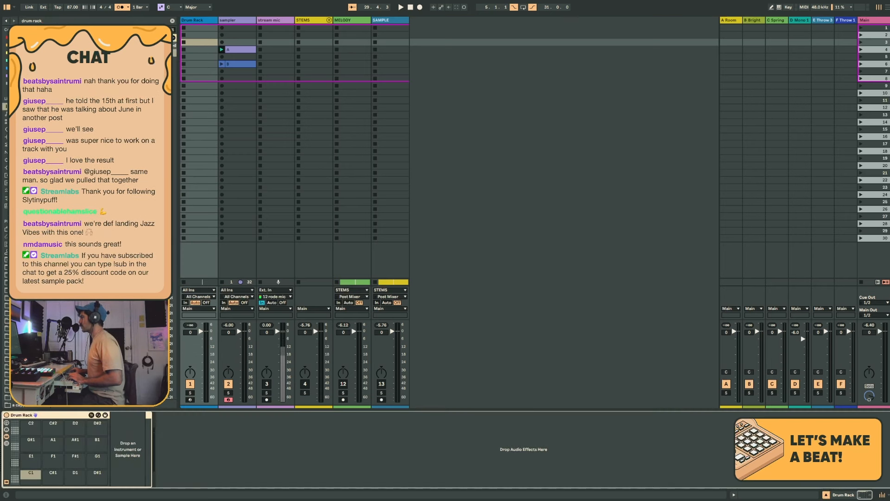
- Select the Drum Rack track's empty slot beside clip A and arm the track for recording
click(19, 45)
click(19, 53)
click(199, 50)
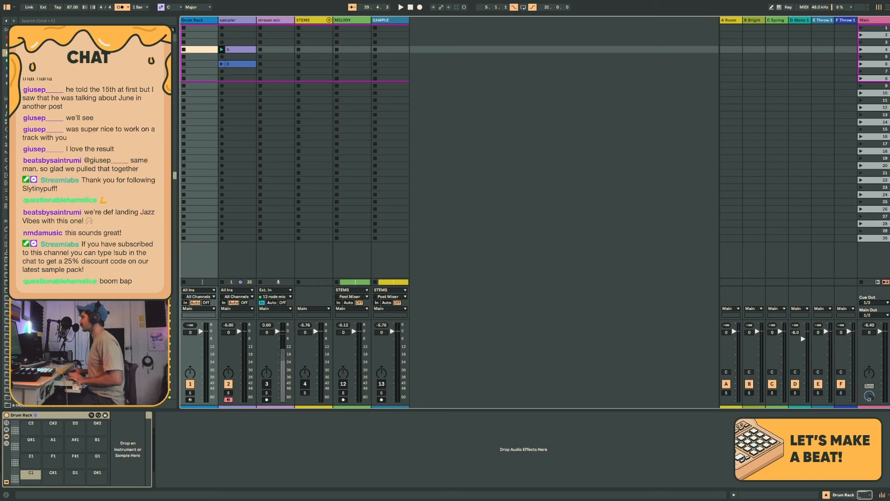
key(shift+Tab)
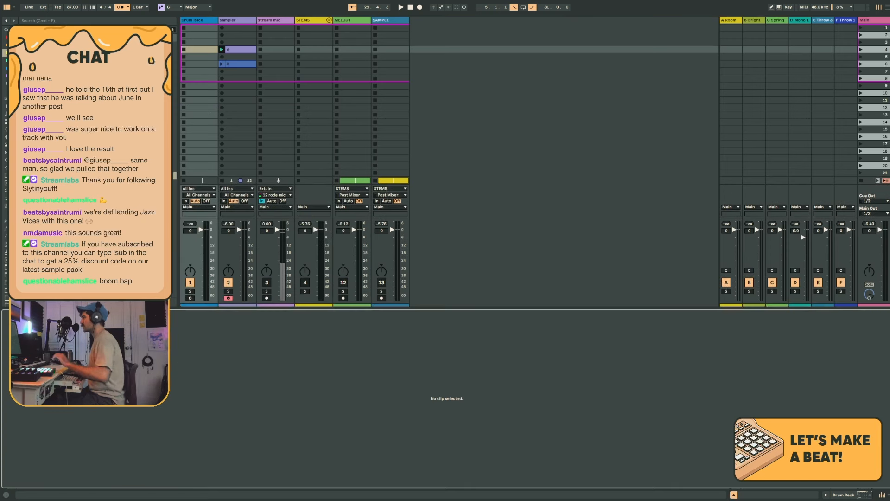
click(190, 298)
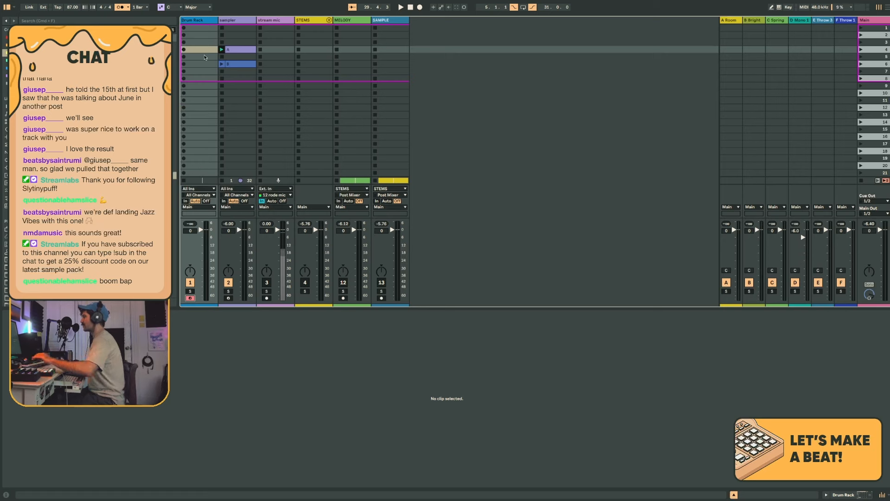
click(93, 175)
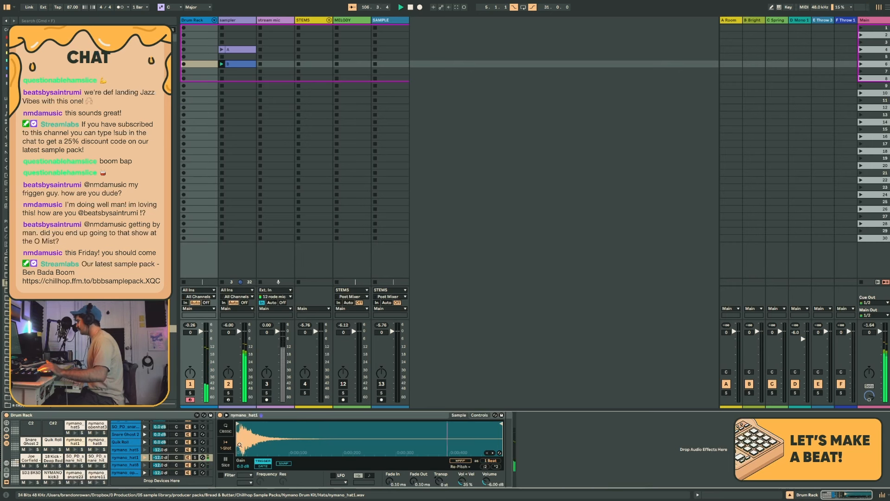
- Shorten the nymano_hat1 sample by moving its end point earlier, and adjust its fade-in
mouse_move(501, 424)
mouse_down()
mouse_move(281, 423)
mouse_move(320, 424)
mouse_up()
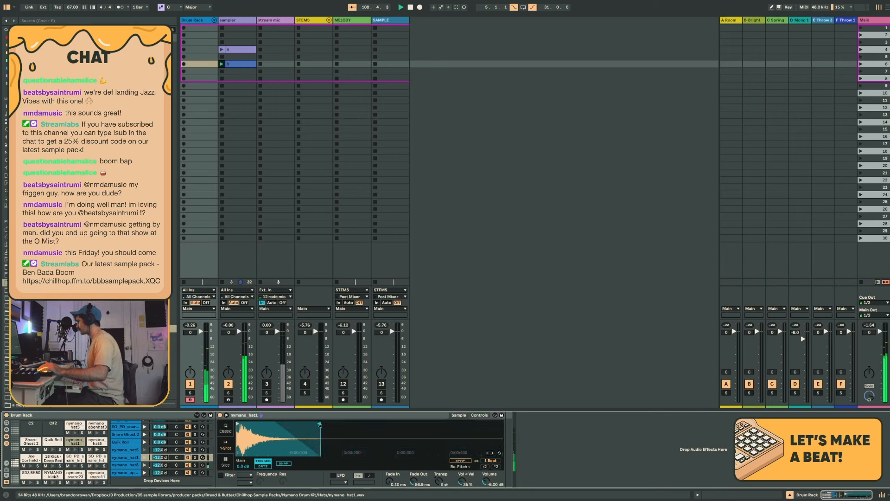
key(super+z)
key(super+shift+z)
drag(330, 424, 305, 424)
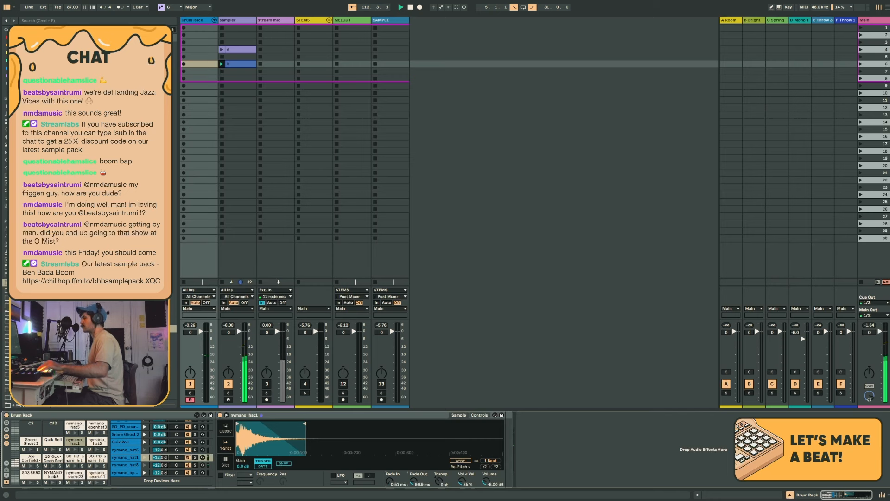
drag(390, 482, 390, 478)
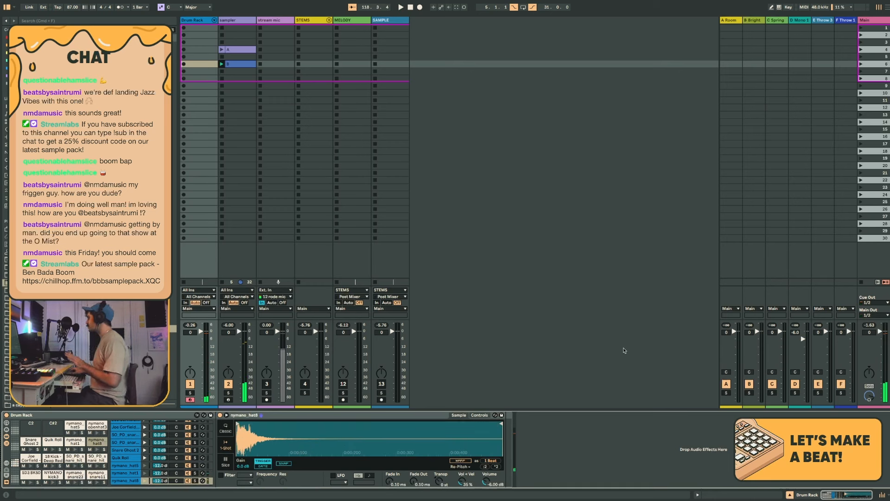
- Find Saturn 2 in the browser, load it after the Drum Rack, and adjust its Warm Tape drive
click(484, 292)
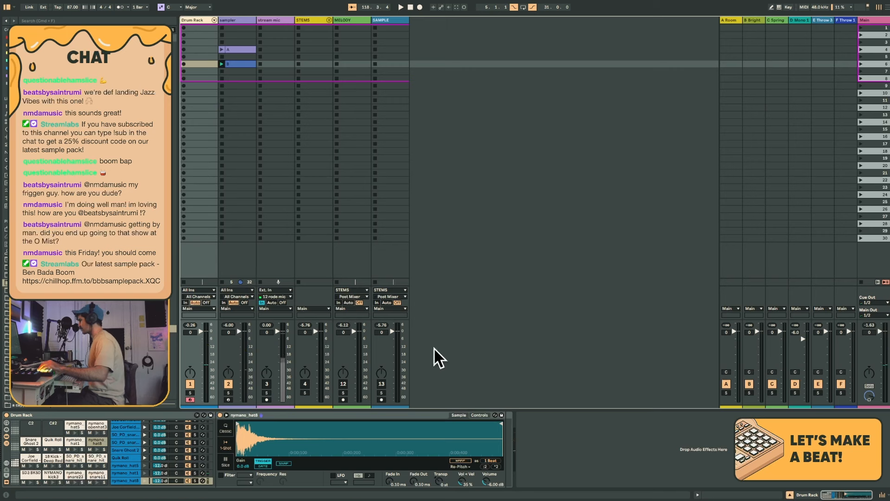
key(super+f)
text(saturn)
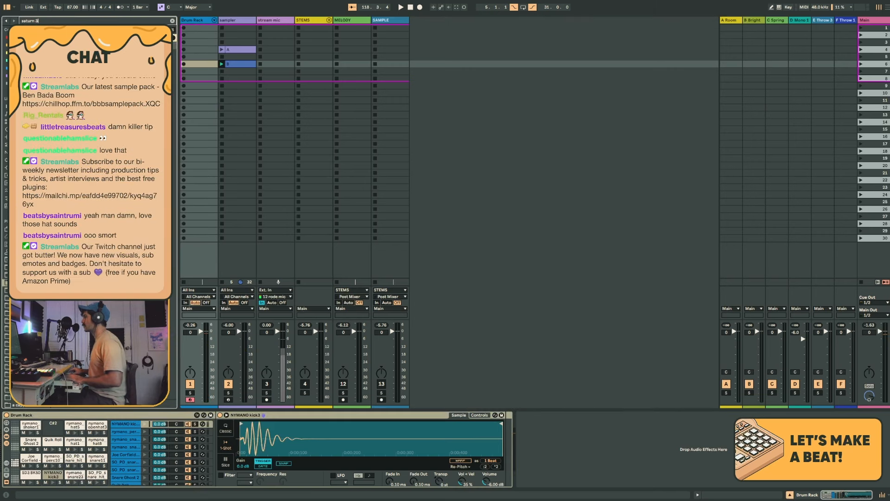
text( 2)
key(Return)
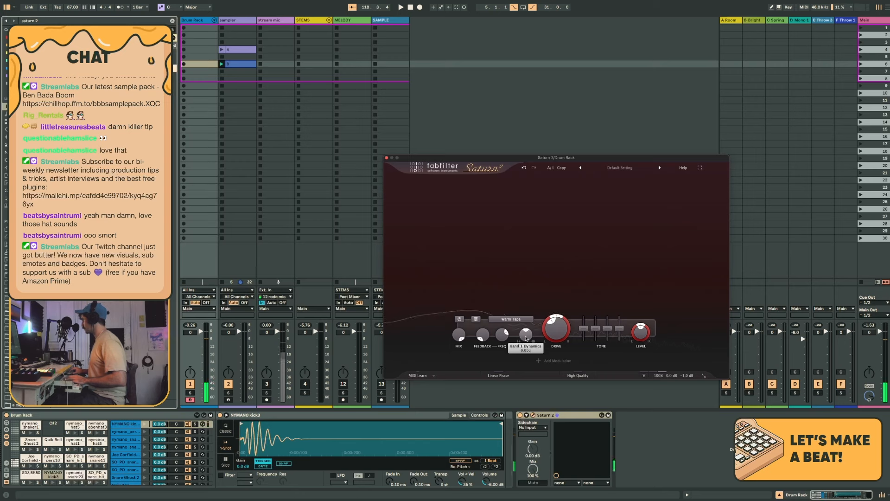
drag(558, 328, 559, 333)
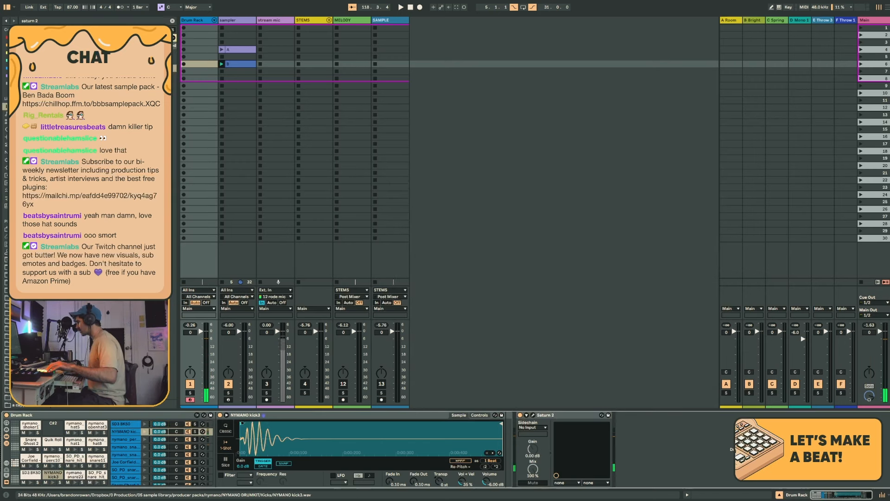
- Search the browser for vulf, add Vulf Compressor after Saturn 2, and open its plugin window
click(40, 21)
text(vulf)
key(Return)
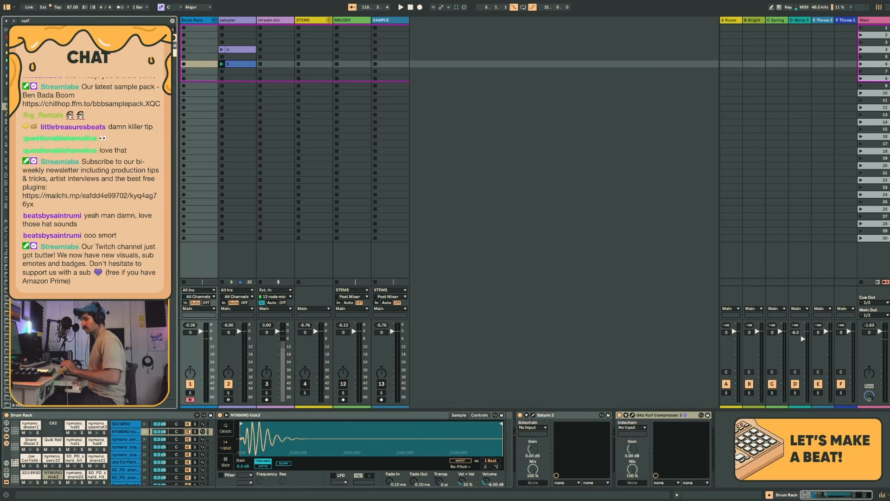
click(632, 415)
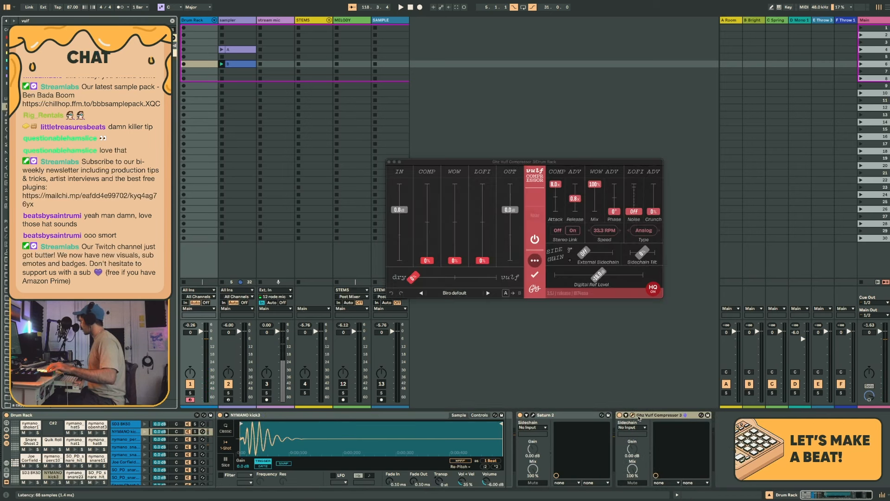
- Set Vulf Compressor's compression to about 56%, dry/vulf mix to about 50%, and lo-fi crunch to 50%
drag(423, 278, 432, 223)
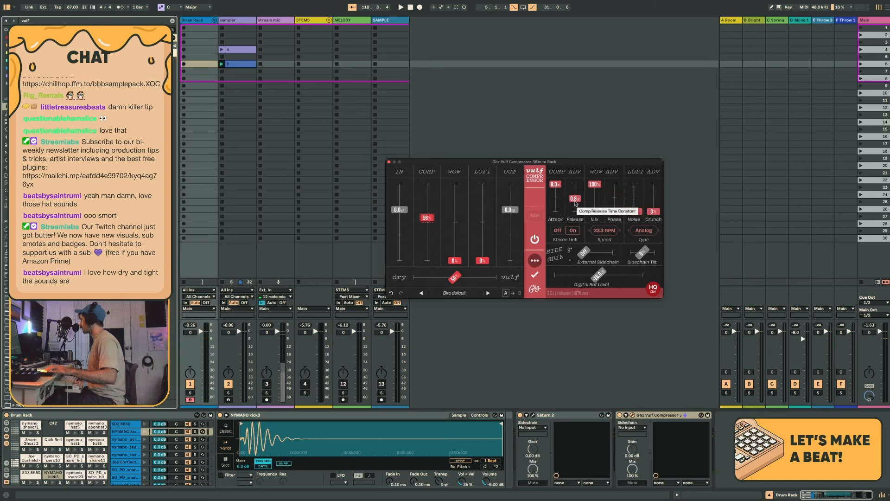
drag(472, 162, 461, 142)
drag(632, 198, 633, 180)
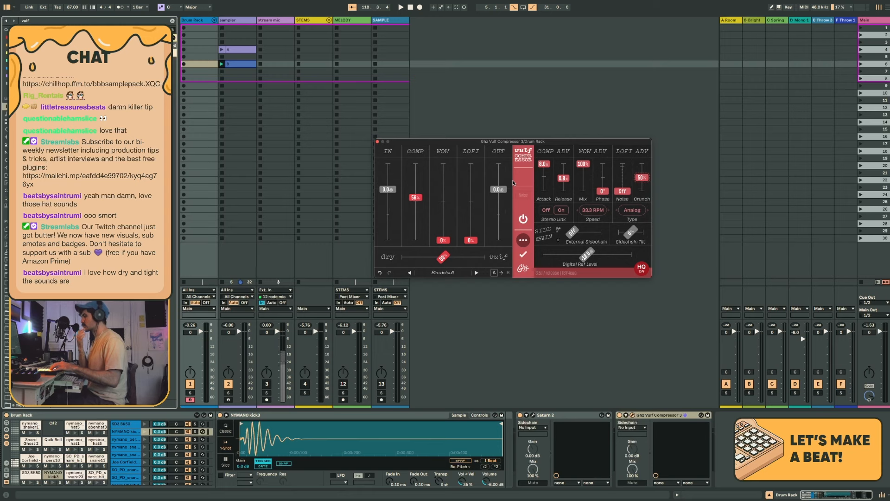
- Find Decapitator in the browser, place it after the NYMANO kick3 pad's sampler, and raise its drive
click(48, 21)
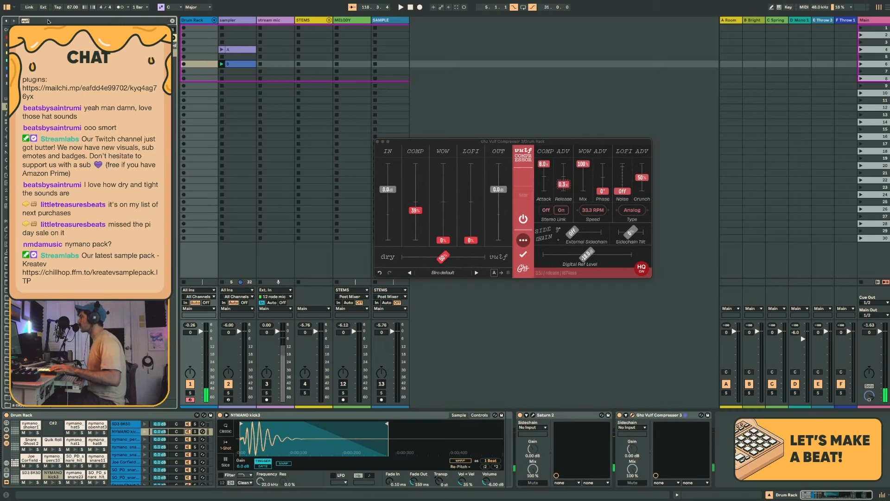
text(decapti)
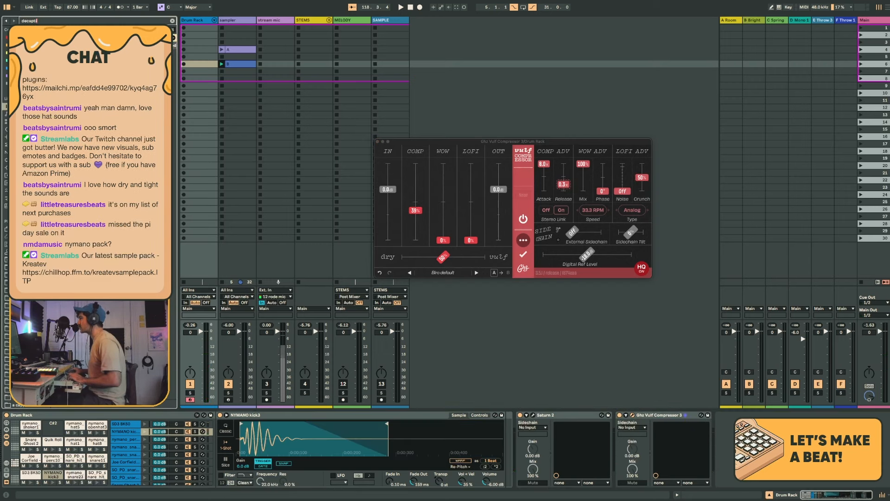
drag(51, 68, 506, 460)
drag(427, 233, 433, 221)
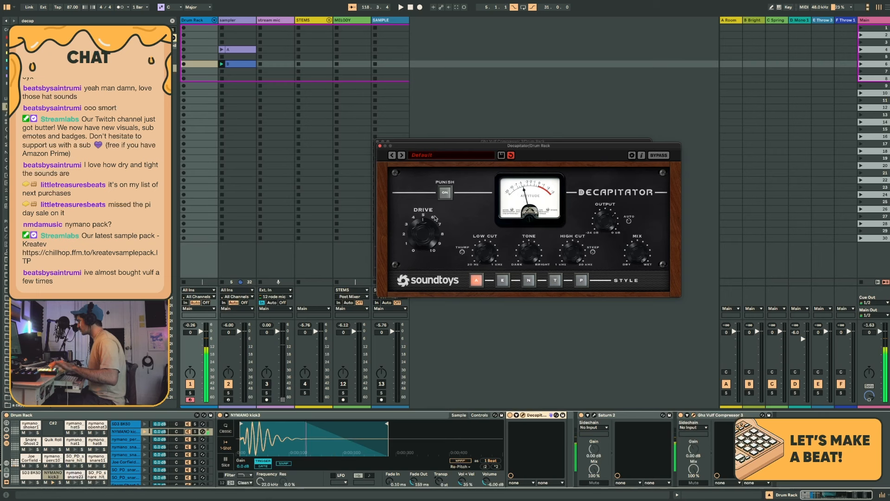
- Select the Drum Rack track's empty slot in scene 7 and start recording a clip there
click(196, 68)
click(183, 71)
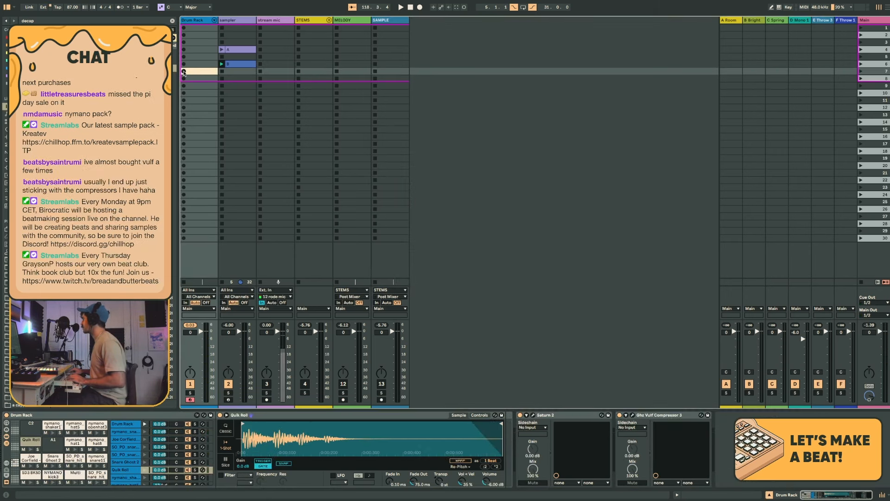
click(184, 72)
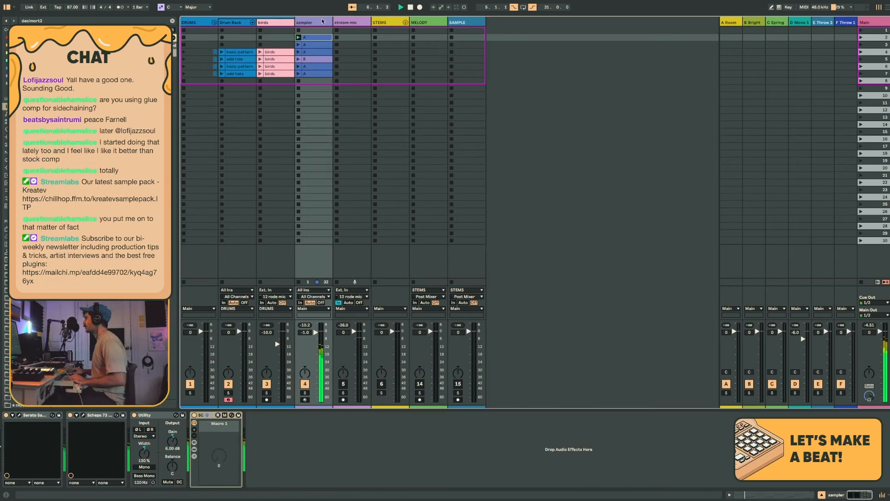
- Launch scene 4 and delete the birds clip from that scene
click(318, 23)
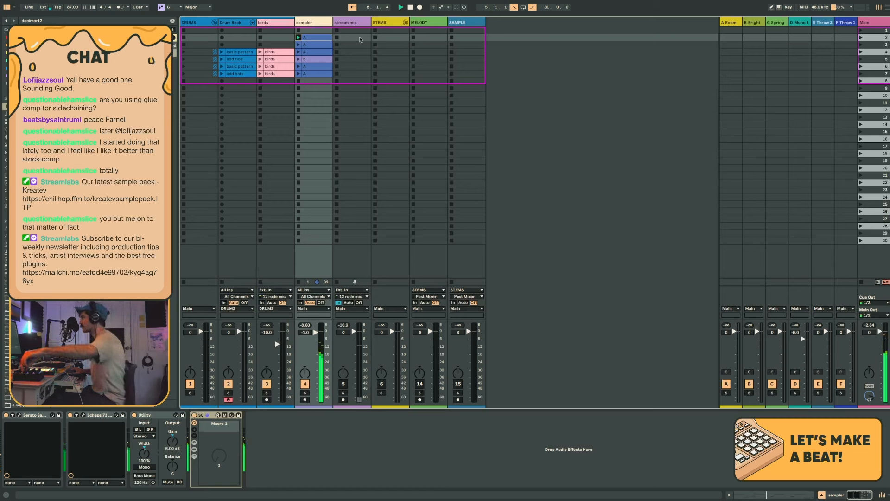
click(862, 53)
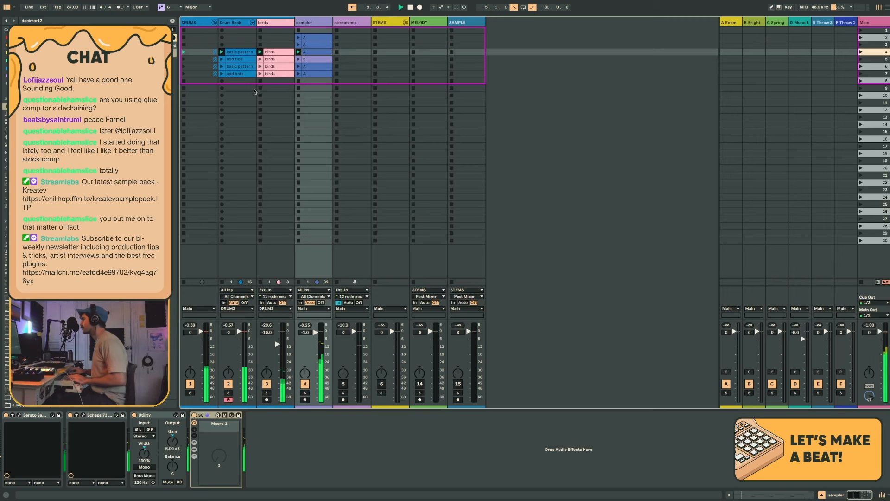
click(280, 52)
key(Delete)
click(280, 59)
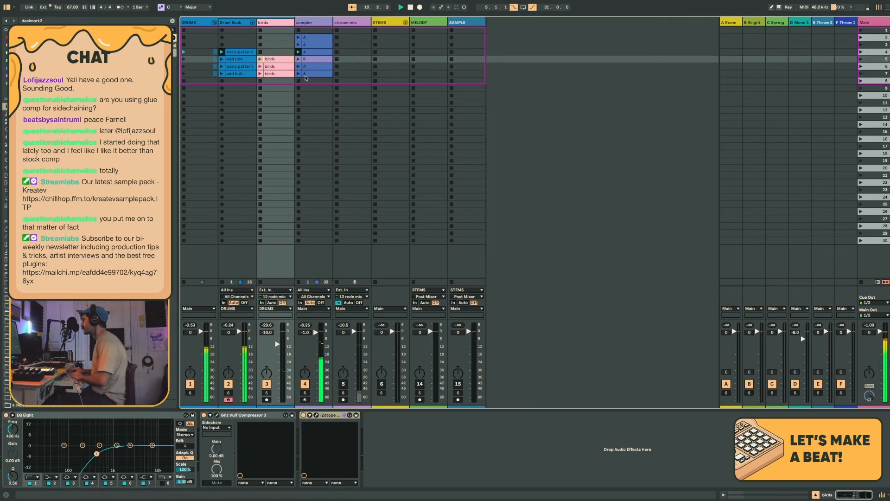
- Launch scene 5 to play the B section with the add ride drums, and show the Drum Rack track's devices
click(313, 52)
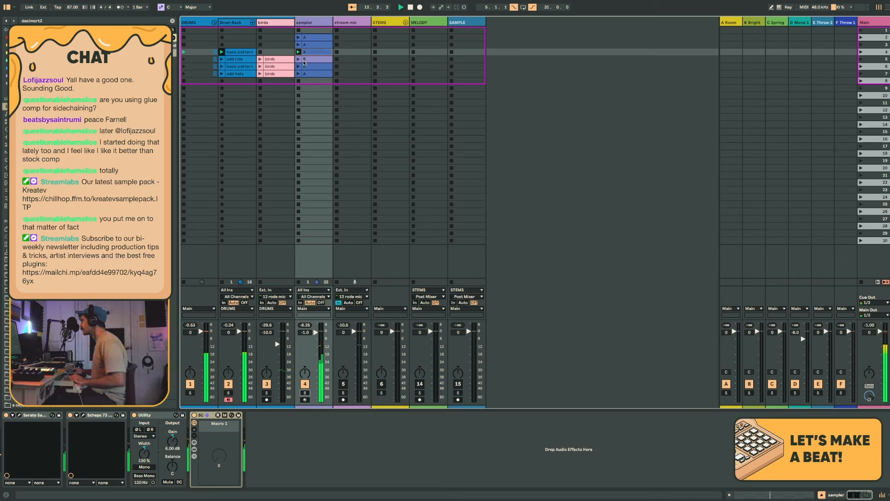
click(865, 60)
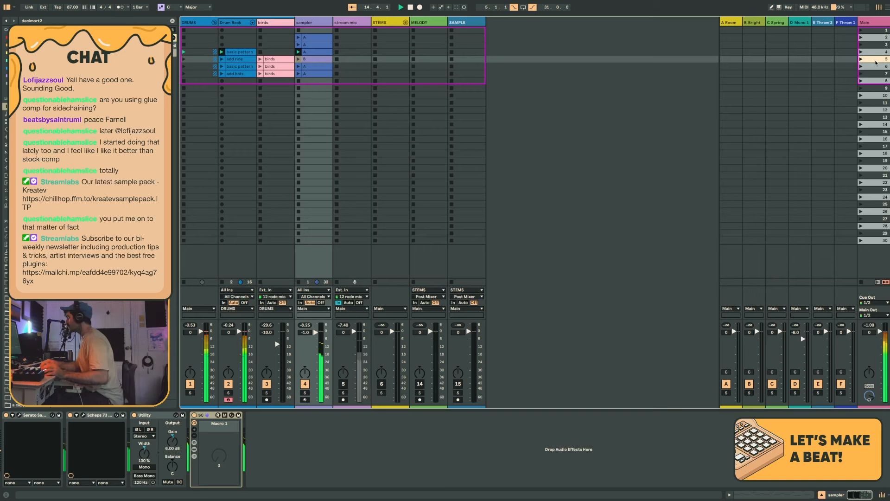
key(Left)
key(Left)
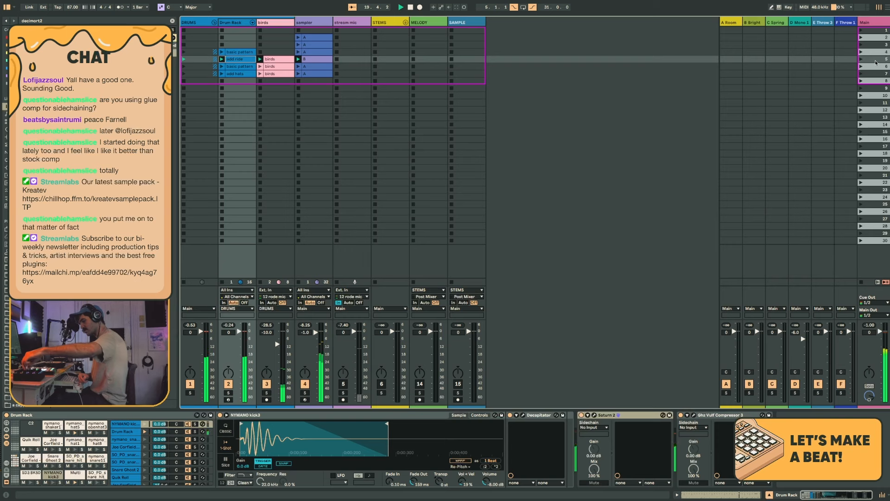
- Show the Main track's effects and raise the flutter macro in its first rack
click(873, 22)
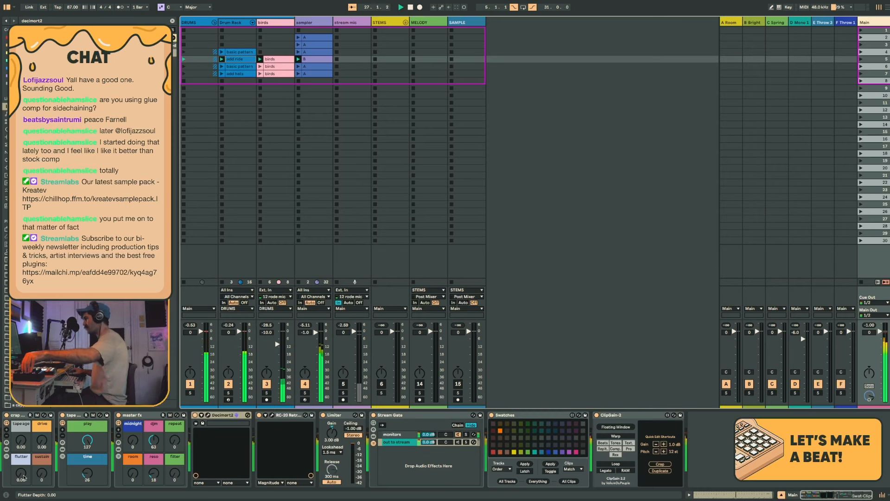
drag(24, 478, 23, 471)
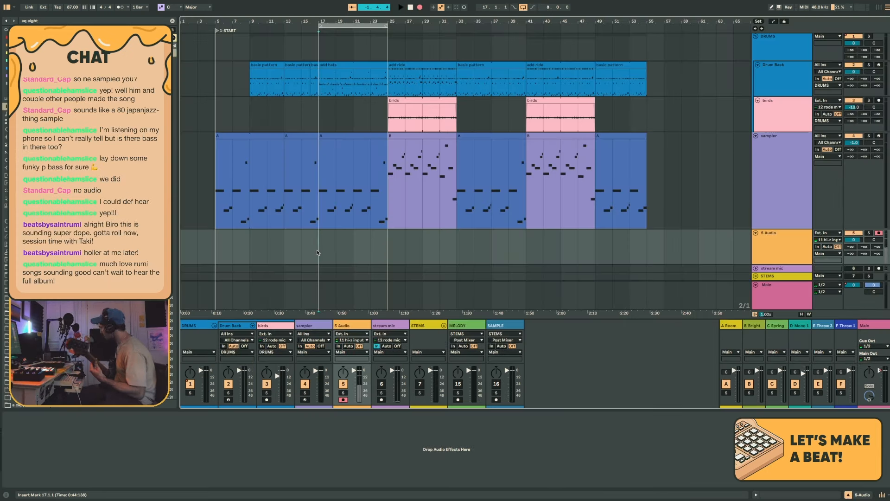
- Record the live bass on the 5 Audio track over bars 17 to 25, and stop the transport
key(F9)
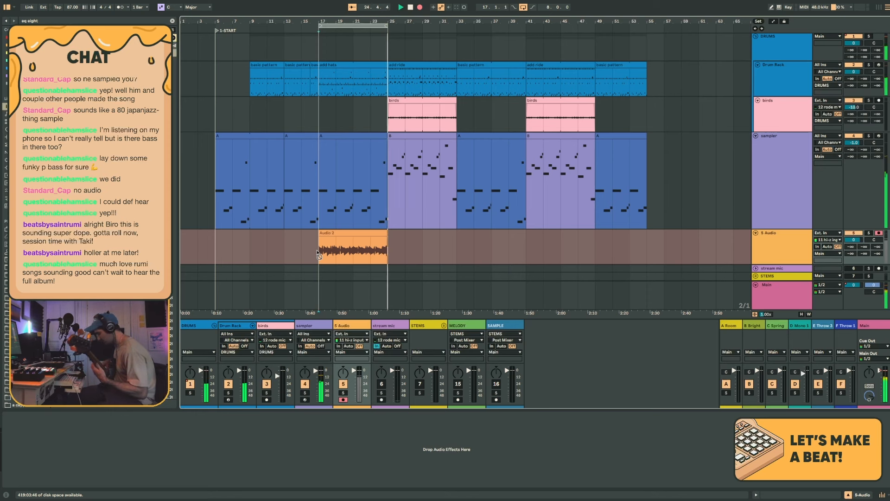
key(space)
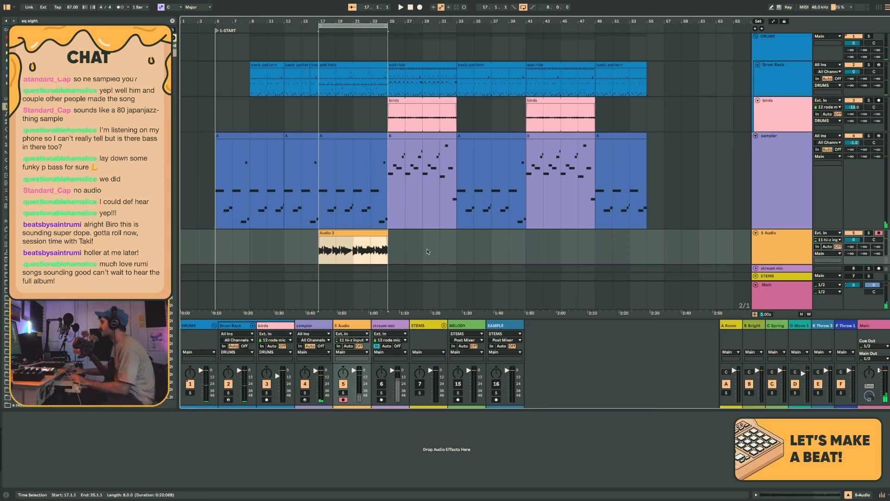
- Loop bars 25 to 33 on the 5 Audio track and start recording the next bass part
drag(387, 248, 453, 247)
key(ctrl+l)
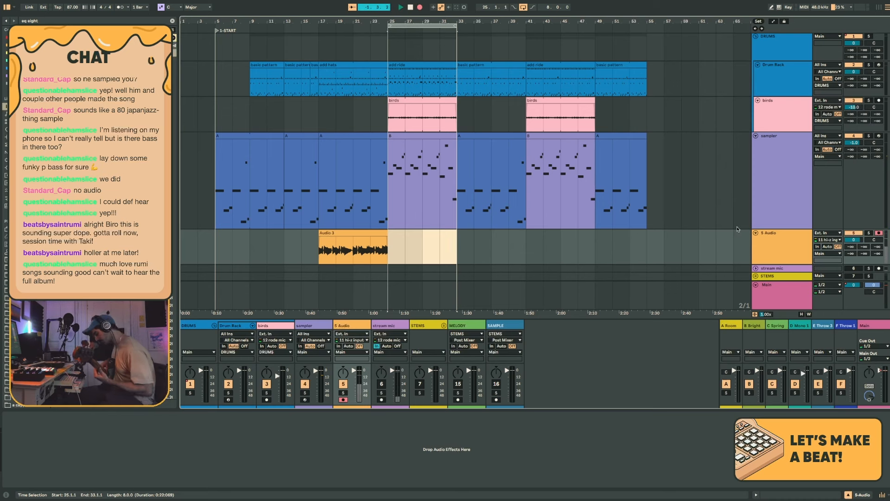
key(F9)
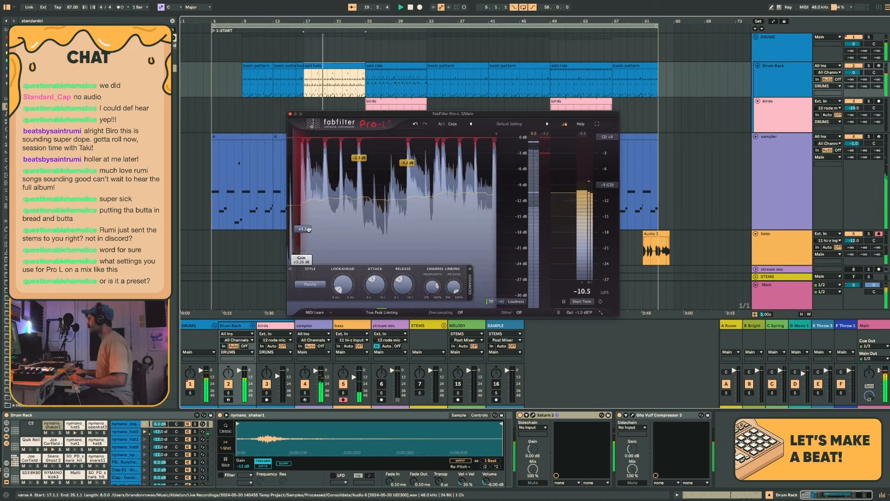
- Reset the Drum Rack track's volume to 0 dB and lower the DRUMS group's volume to -1.0 dB
scroll(309, 230, up, 1)
scroll(308, 231, down, 1)
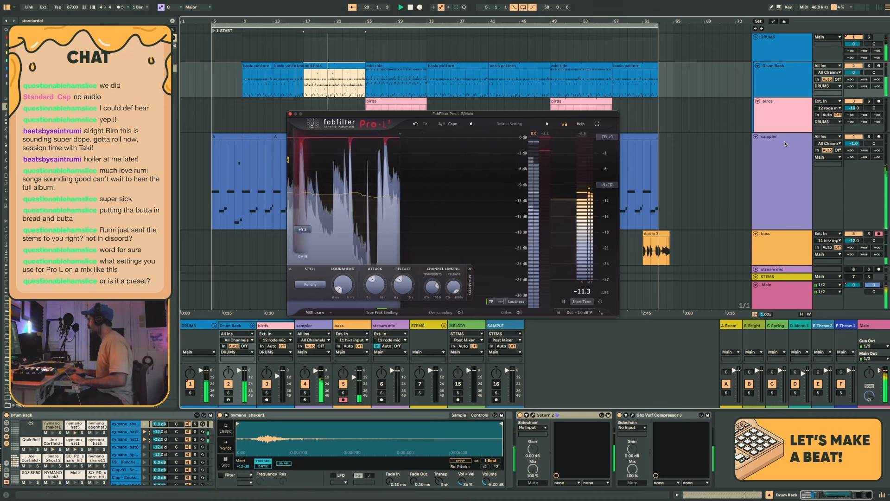
drag(853, 73, 853, 76)
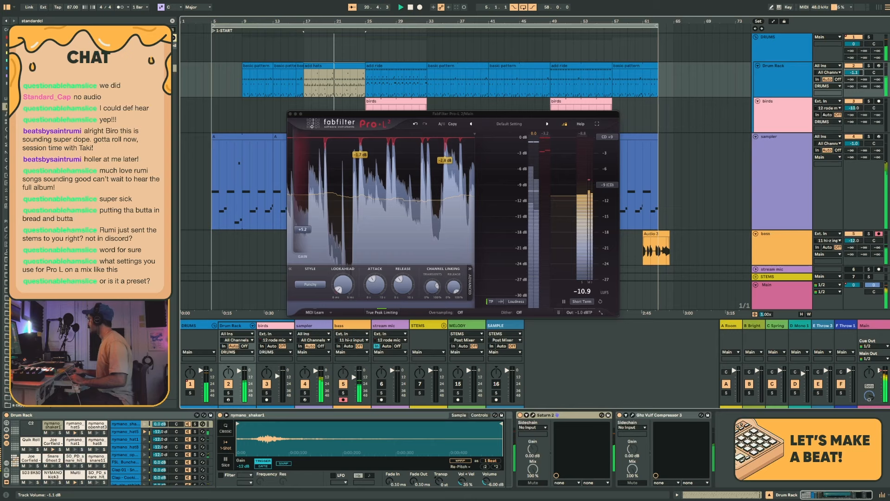
double_click(854, 72)
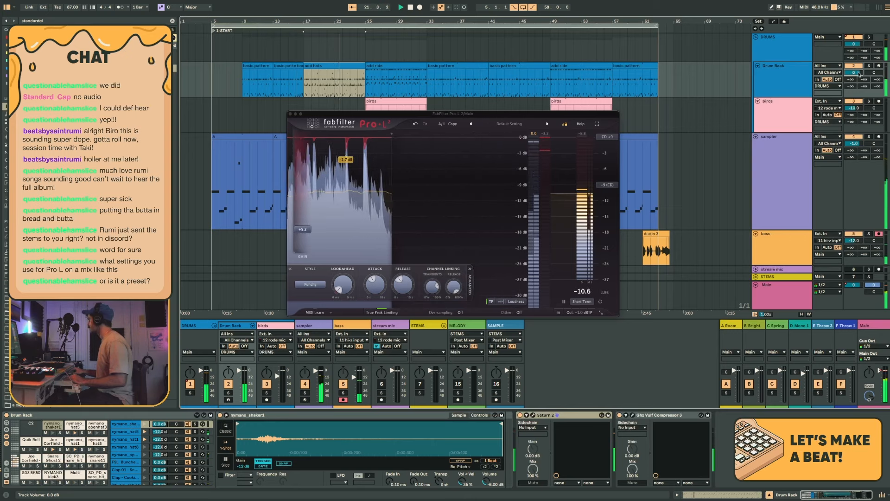
drag(853, 44, 853, 49)
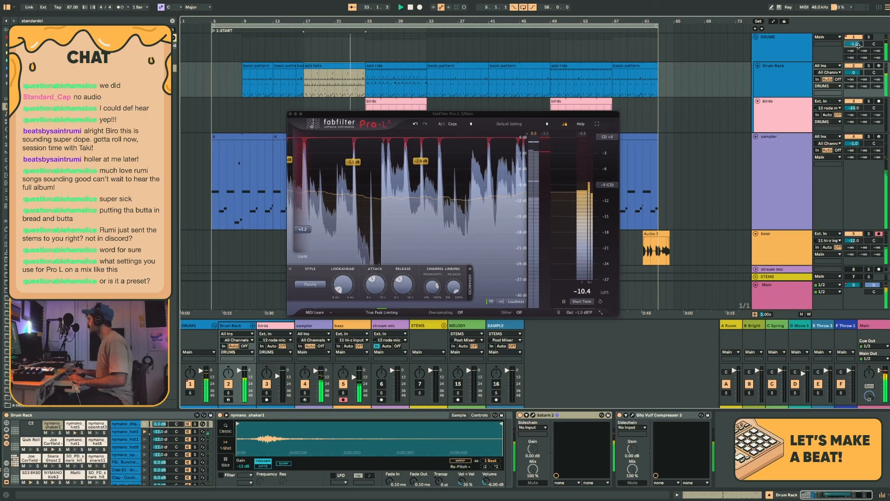
- Select the sampler track, raise the Main track's Pro-L 2 gain to about +6.0 dB, and close the limiter window
click(783, 176)
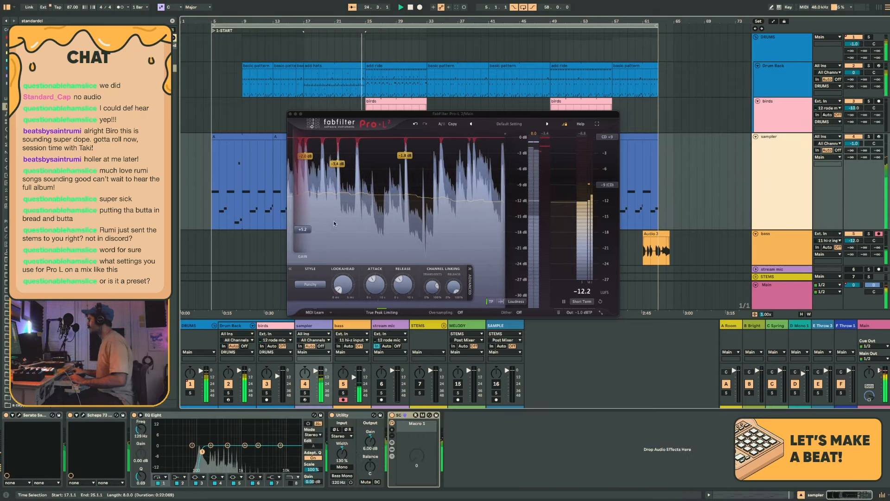
drag(305, 232, 307, 229)
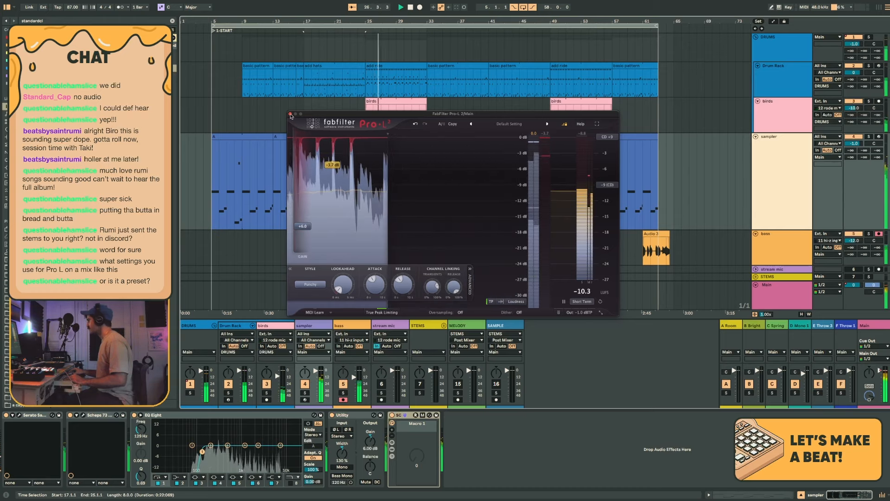
click(290, 114)
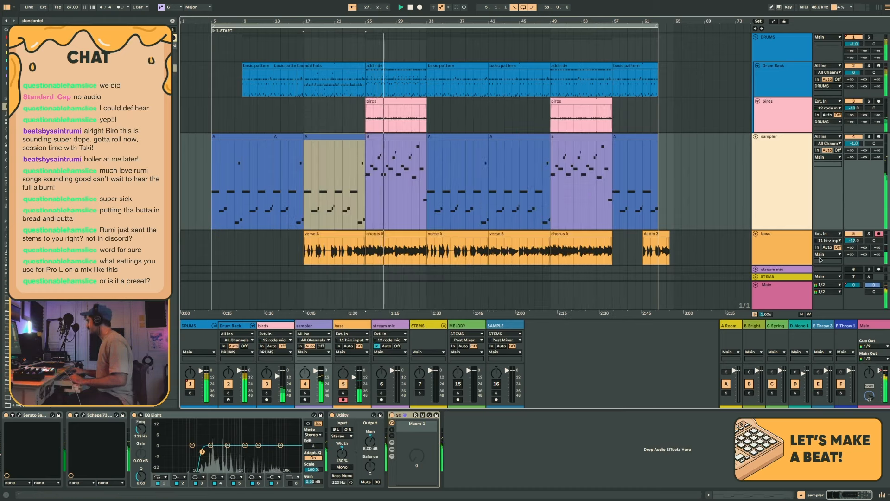
- Mute the bass track and toggle the sampler track's EQ Eight to compare the sound
click(854, 240)
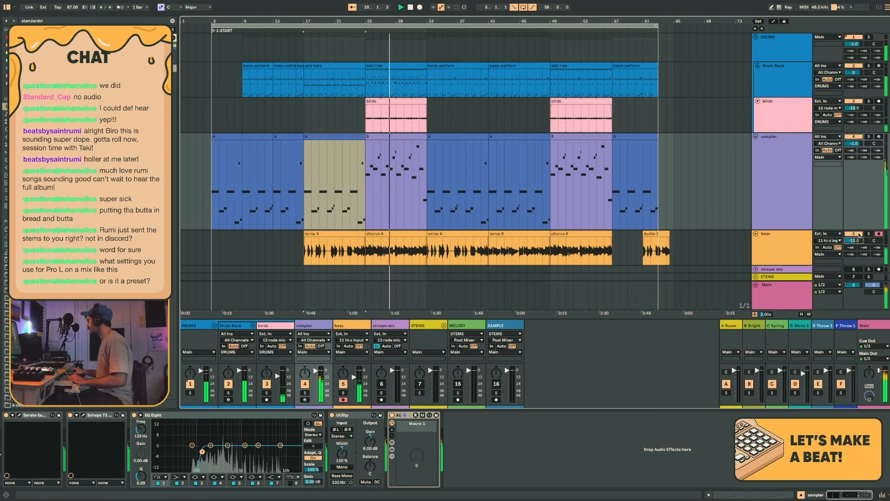
click(138, 414)
click(135, 415)
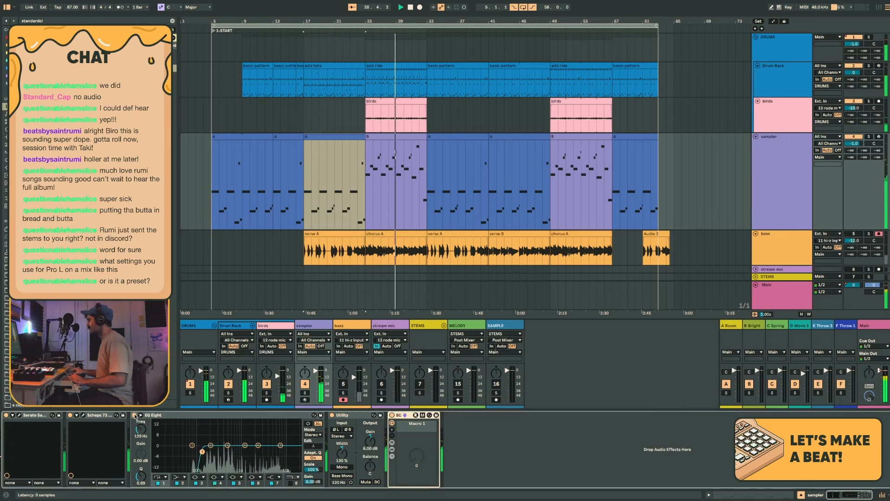